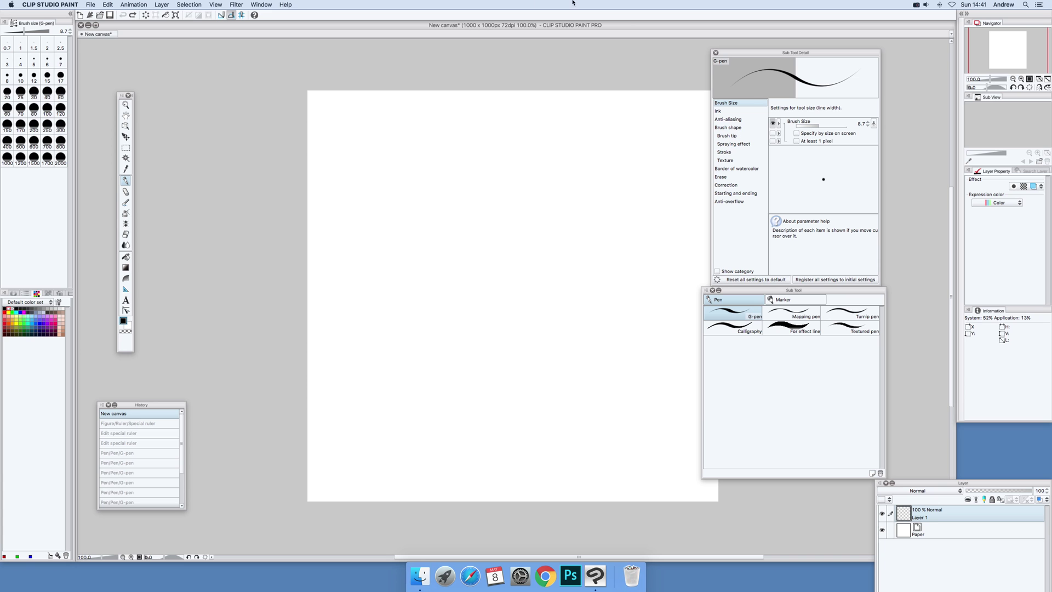
- Create a Focus curve special ruler as a wavy spline running from the canvas centre past the upper-right edge
left_click(126, 290)
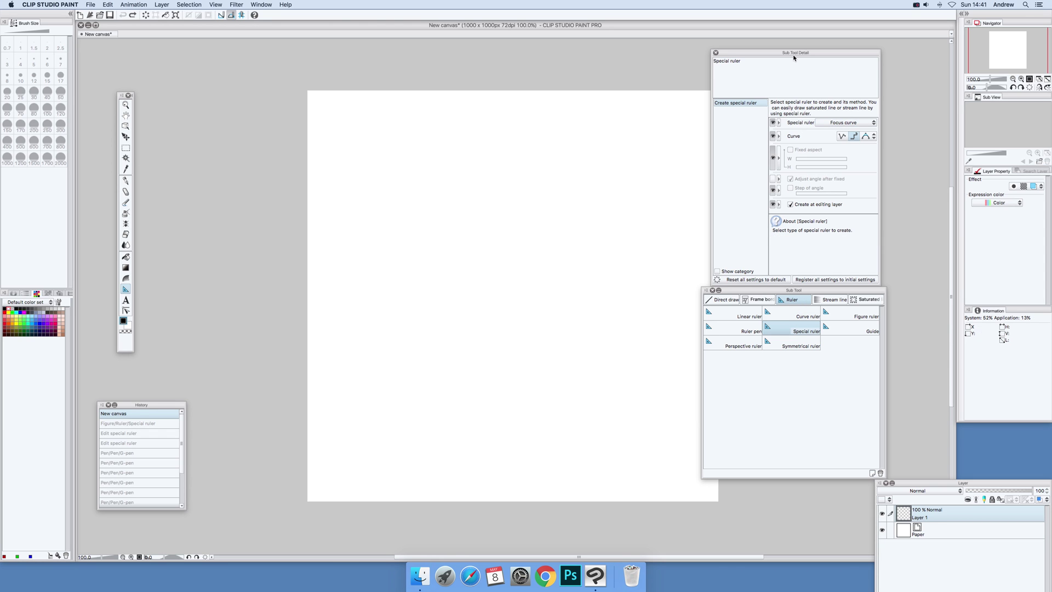
left_click(844, 122)
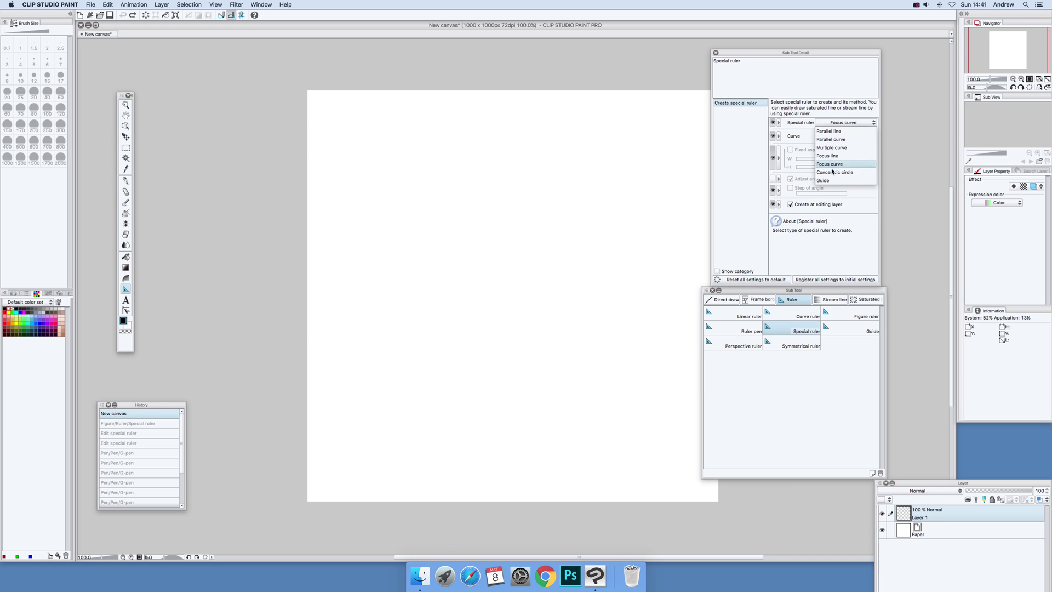
left_click(834, 165)
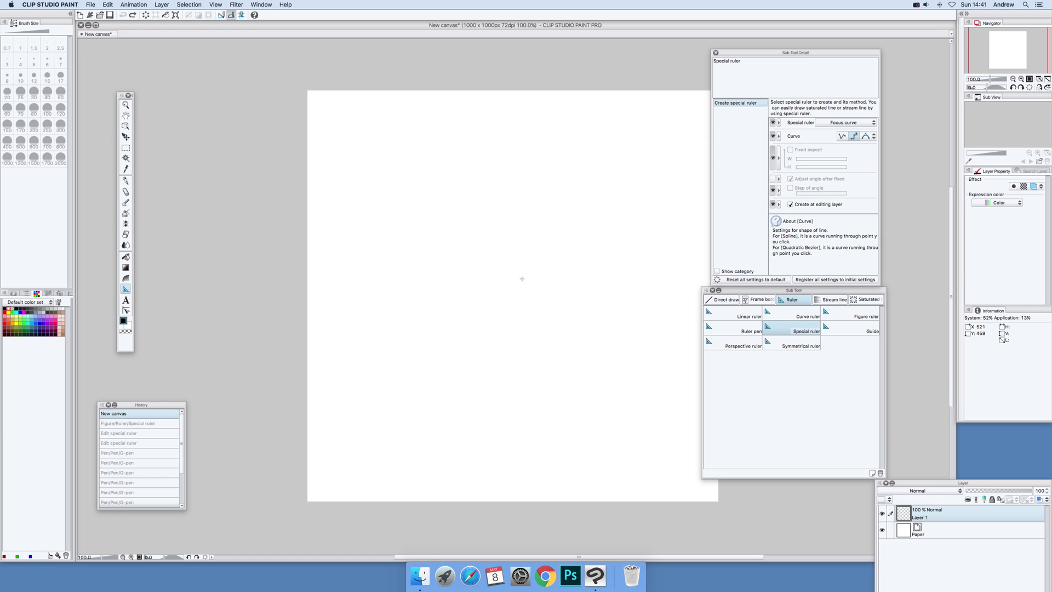
mouse_move(522, 278)
left_mouse_down()
mouse_move(524, 240)
mouse_move(539, 226)
mouse_move(580, 265)
mouse_move(542, 223)
mouse_move(588, 187)
mouse_move(560, 153)
mouse_move(589, 144)
mouse_move(582, 119)
mouse_move(618, 113)
mouse_move(607, 97)
mouse_move(665, 78)
mouse_move(661, 74)
left_mouse_up()
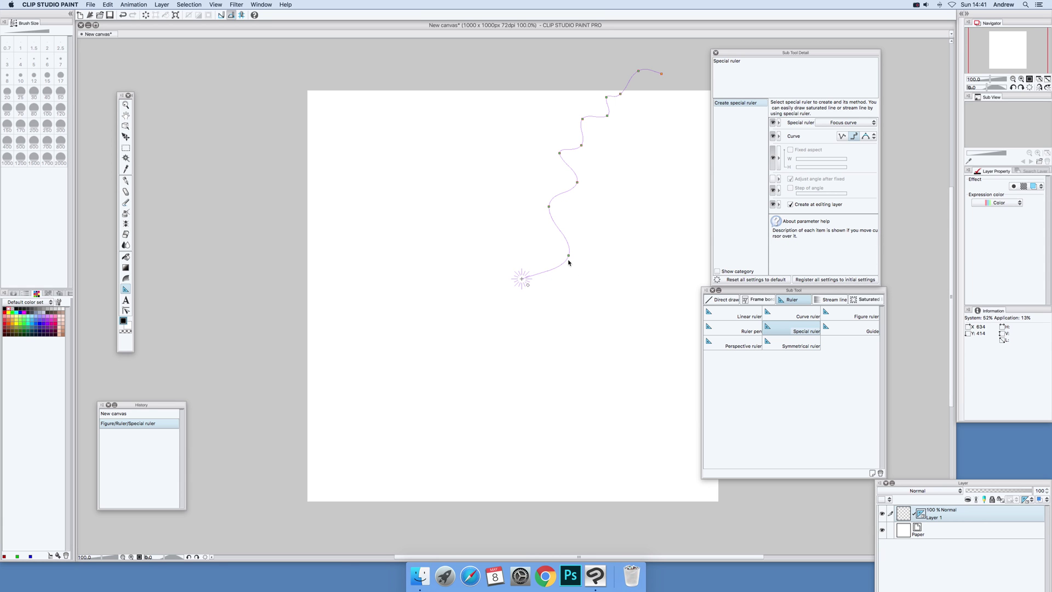
- Reshape the focus curve near its focal point, and move the whole ruler so it radiates from just below the canvas centre
left_click_drag(569, 255, 549, 245)
left_click(523, 279)
mouse_move(524, 280)
left_mouse_down()
mouse_move(502, 314)
mouse_move(479, 321)
mouse_move(541, 289)
left_mouse_up()
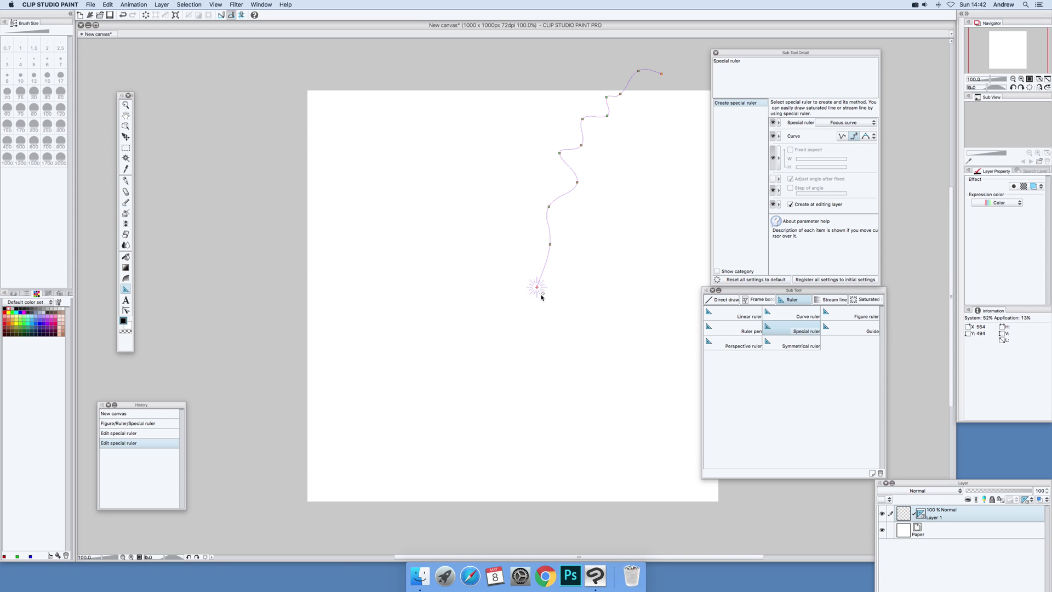
left_click(555, 276)
key("ctrl")
left_click_drag(547, 277, 517, 298)
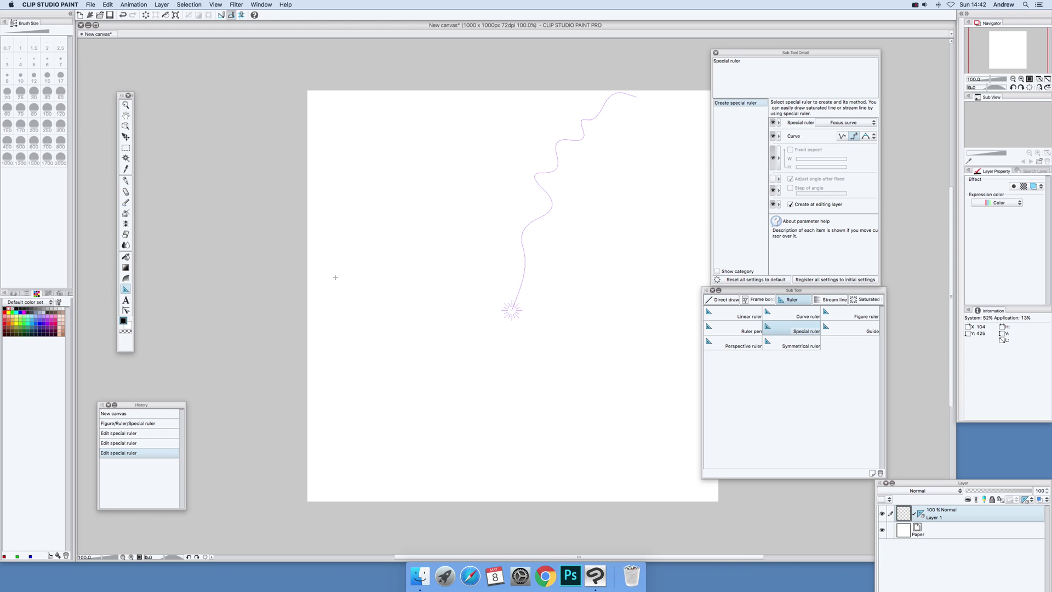
- Ink three thick wavy lines with the G-pen, following the ruler from the focal point across the upper-right part of the canvas
left_click(125, 181)
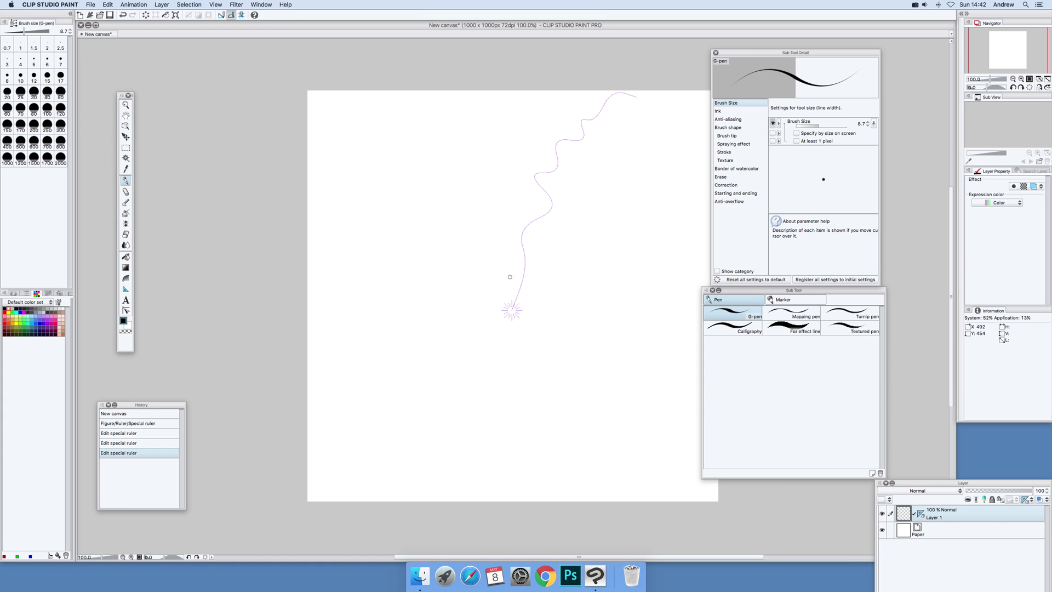
mouse_move(511, 311)
left_mouse_down()
mouse_move(551, 228)
mouse_move(627, 195)
left_mouse_up()
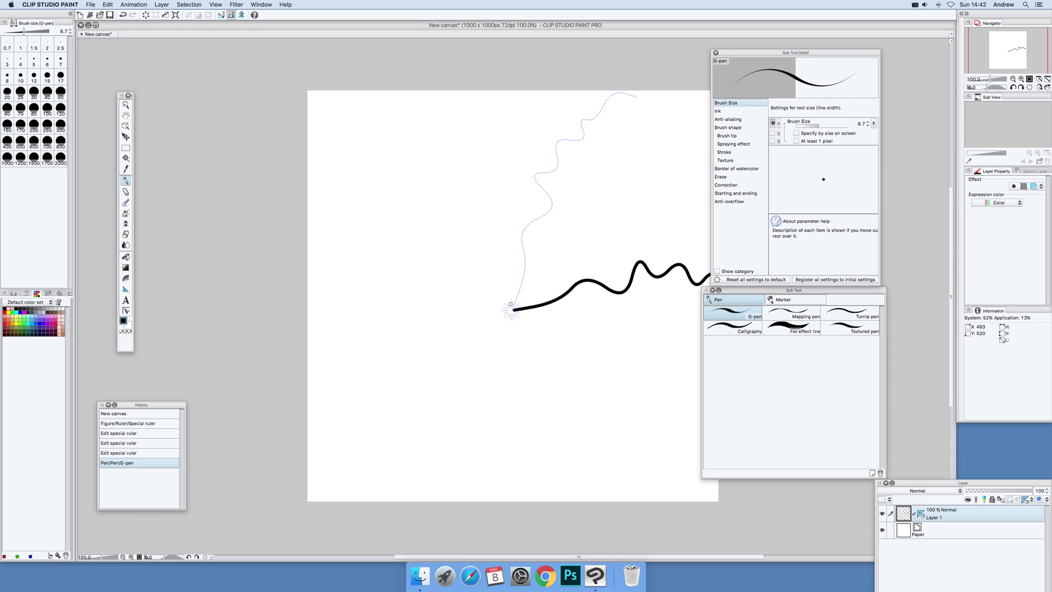
key("super+z")
mouse_move(536, 289)
left_mouse_down()
mouse_move(595, 164)
mouse_move(646, 143)
mouse_move(701, 151)
left_mouse_up()
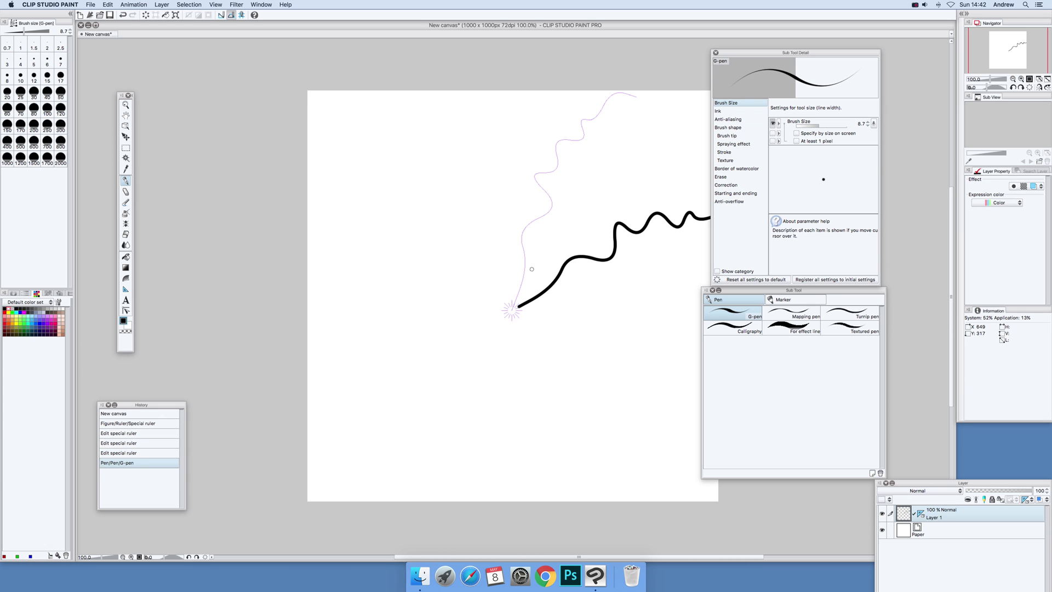
mouse_move(532, 269)
left_mouse_down()
mouse_move(556, 230)
mouse_move(670, 138)
left_mouse_up()
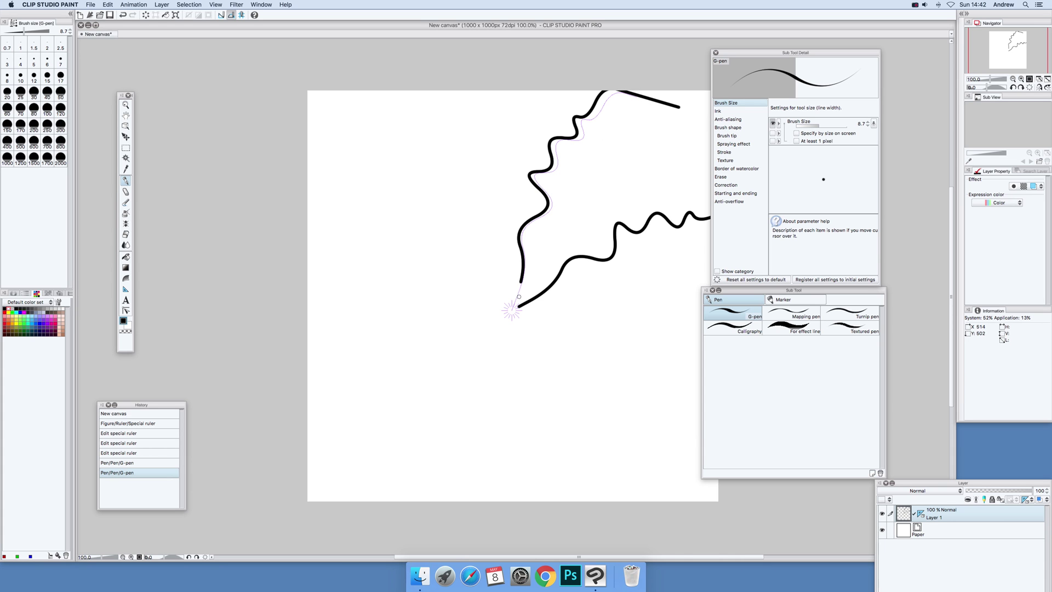
left_click_drag(519, 296, 618, 158)
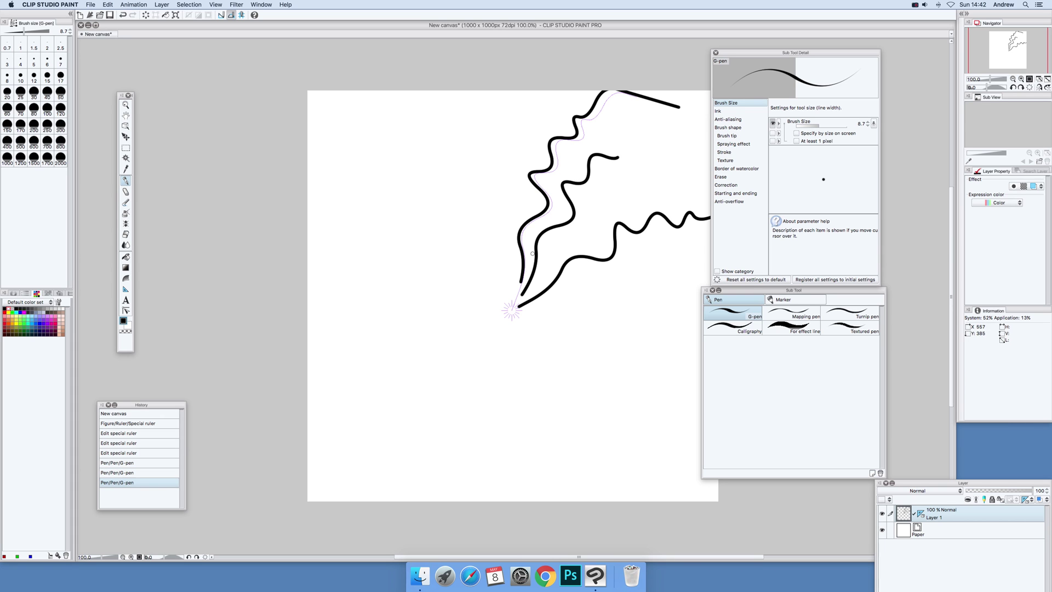
- Draw thin wavy G-pen lines radiating from the focal point across the top, upper-left and left parts of the canvas
mouse_move(511, 289)
left_mouse_down()
mouse_move(493, 219)
mouse_move(506, 108)
left_mouse_up()
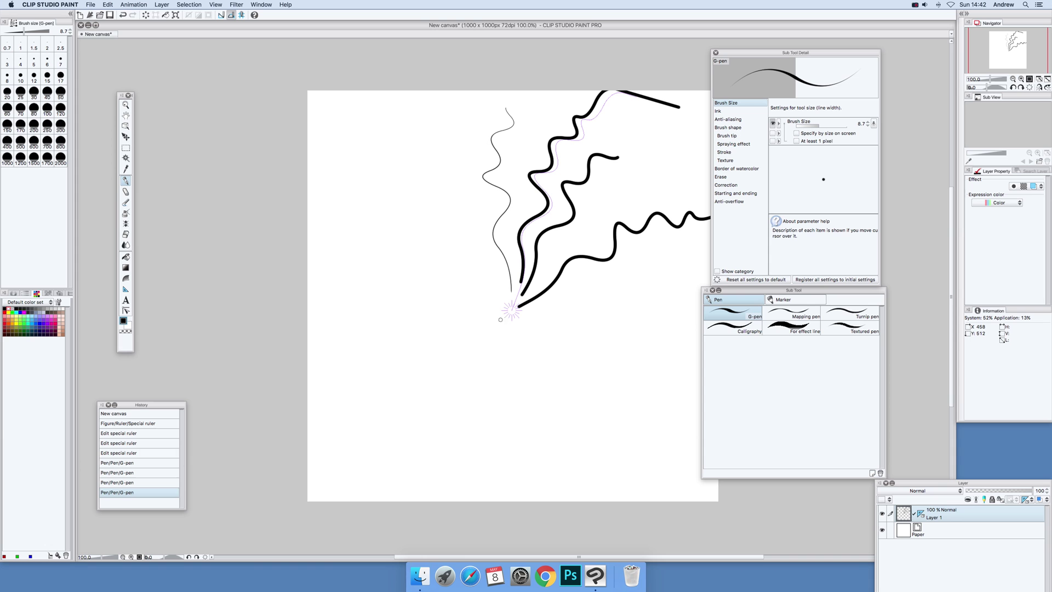
mouse_move(504, 287)
left_mouse_down()
mouse_move(482, 259)
mouse_move(432, 110)
left_mouse_up()
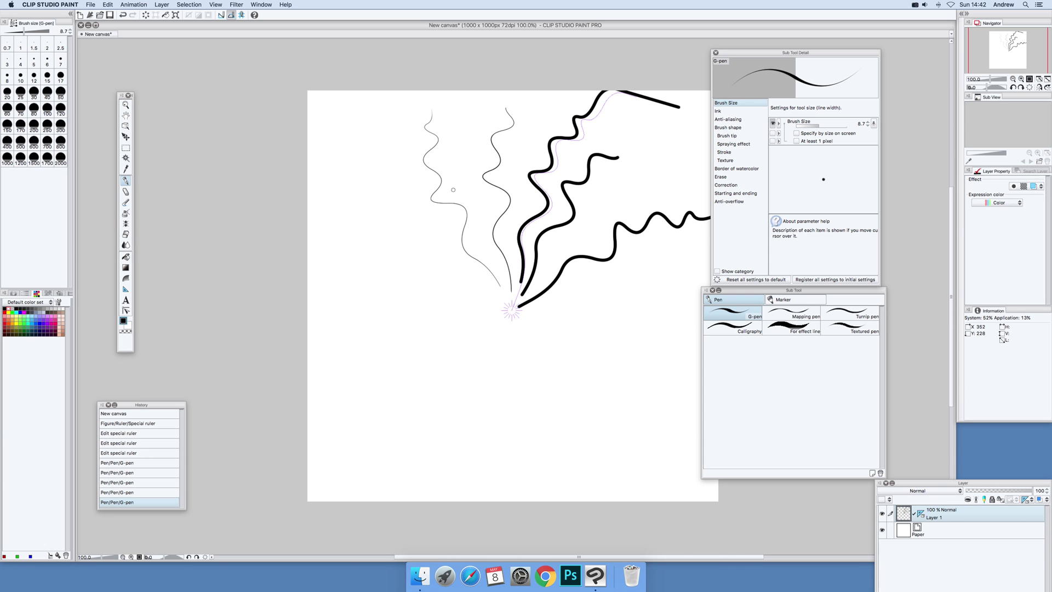
mouse_move(505, 292)
left_mouse_down()
mouse_move(429, 228)
mouse_move(437, 157)
left_mouse_up()
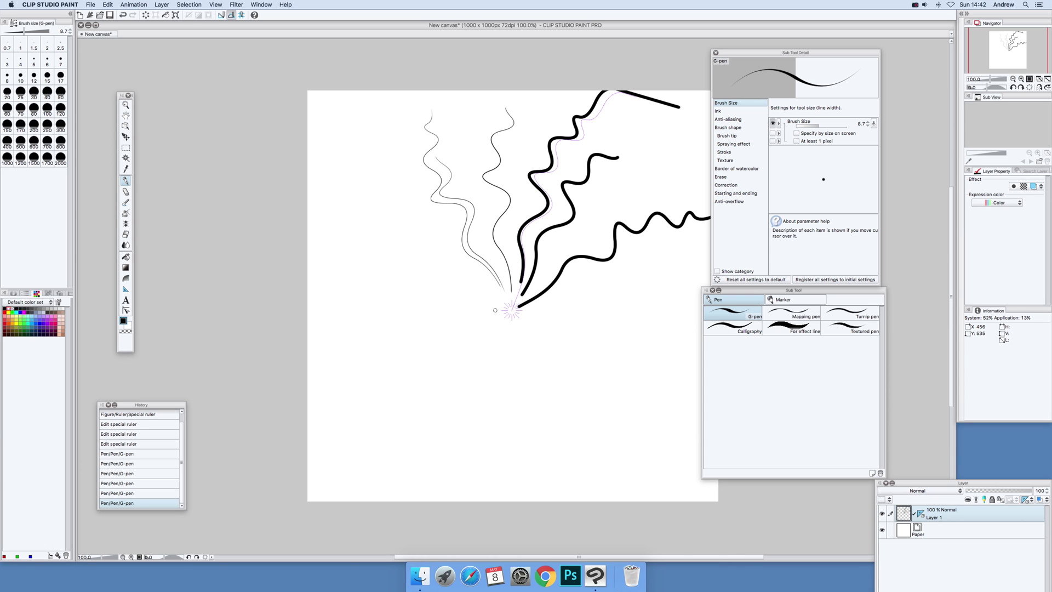
mouse_move(495, 310)
left_mouse_down()
mouse_move(369, 254)
mouse_move(315, 255)
left_mouse_up()
mouse_move(492, 302)
left_mouse_down()
mouse_move(405, 272)
mouse_move(309, 215)
left_mouse_up()
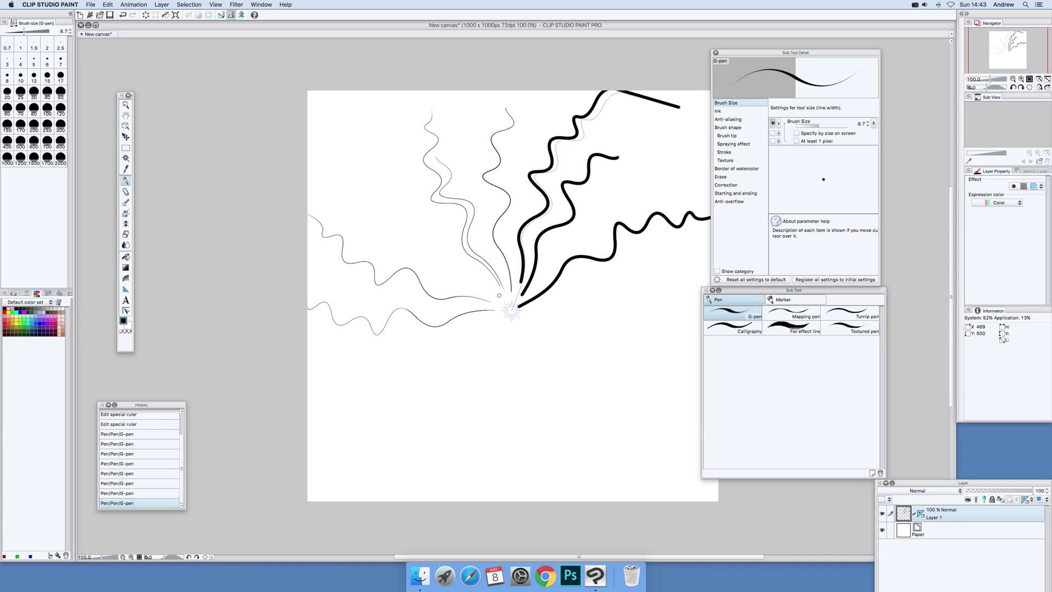
mouse_move(499, 296)
left_mouse_down()
mouse_move(423, 218)
mouse_move(390, 106)
left_mouse_up()
mouse_move(507, 294)
left_mouse_down()
mouse_move(464, 242)
mouse_move(430, 159)
mouse_move(469, 288)
mouse_move(359, 220)
mouse_move(332, 167)
left_mouse_up()
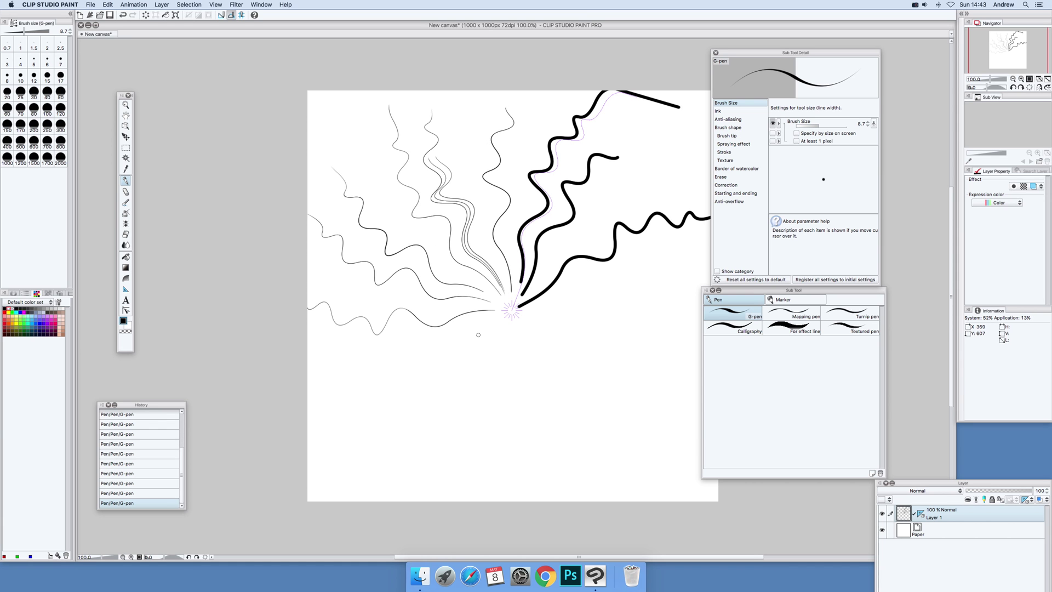
- Add wavy G-pen lines of varying thickness radiating from the focal point to the lower-left and bottom canvas edges
mouse_move(496, 312)
left_mouse_down()
mouse_move(419, 333)
mouse_move(309, 341)
mouse_move(380, 366)
mouse_move(308, 411)
left_mouse_up()
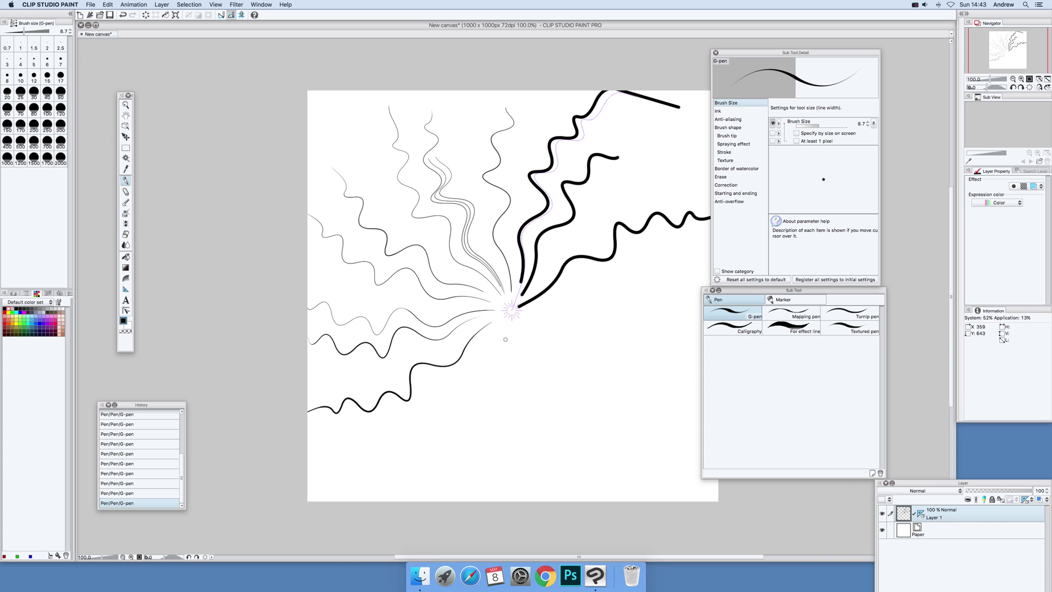
mouse_move(505, 338)
left_mouse_down()
mouse_move(465, 501)
mouse_move(449, 372)
mouse_move(488, 500)
left_mouse_up()
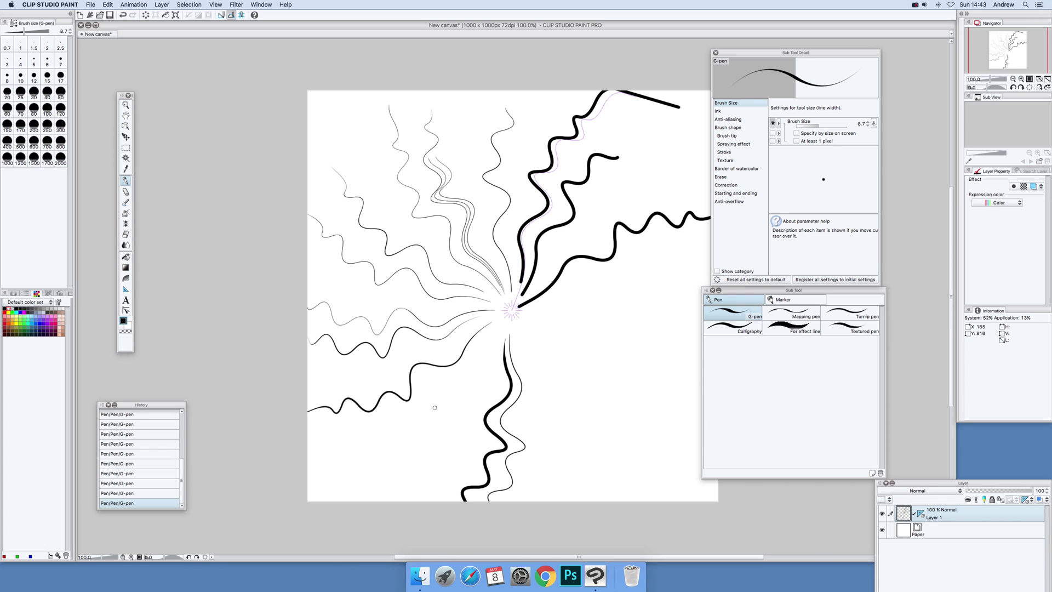
left_click_drag(512, 342, 534, 500)
mouse_move(518, 337)
left_mouse_down()
mouse_move(546, 500)
mouse_move(447, 500)
left_mouse_up()
left_click_drag(503, 338, 306, 461)
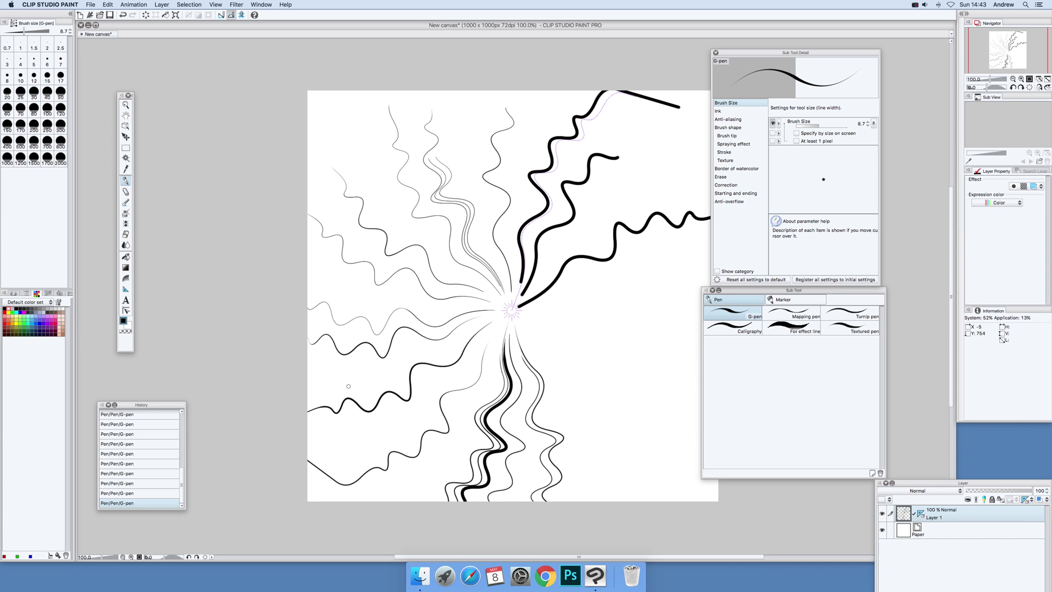
- Fill the right and lower-right parts of the canvas with wavy G-pen lines radiating from the focal point
mouse_move(520, 329)
left_mouse_down()
mouse_move(593, 500)
mouse_move(536, 311)
mouse_move(700, 345)
left_mouse_up()
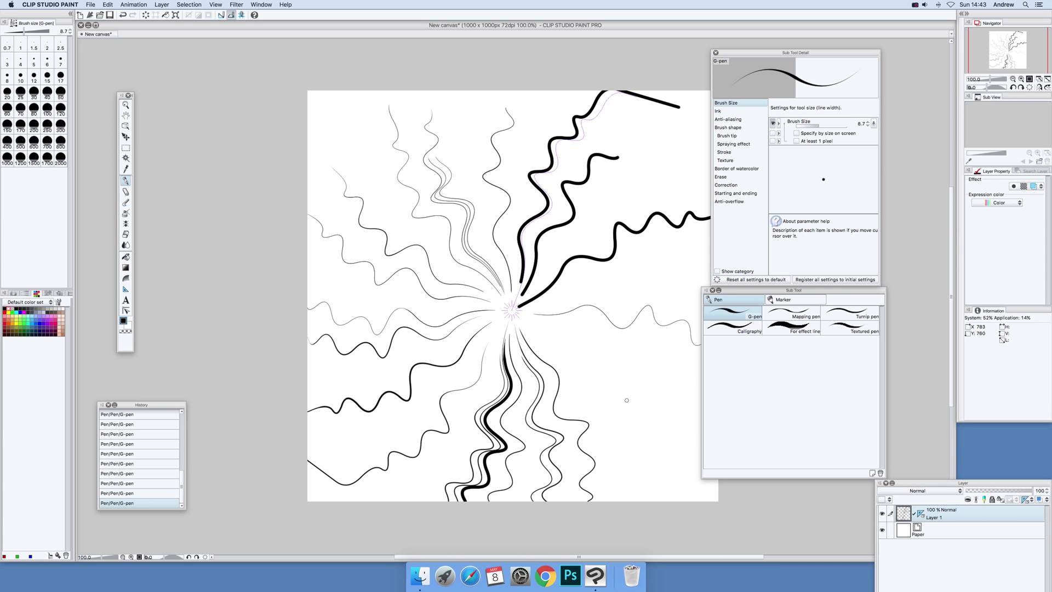
mouse_move(537, 319)
left_mouse_down()
mouse_move(710, 202)
mouse_move(632, 387)
mouse_move(664, 442)
left_mouse_up()
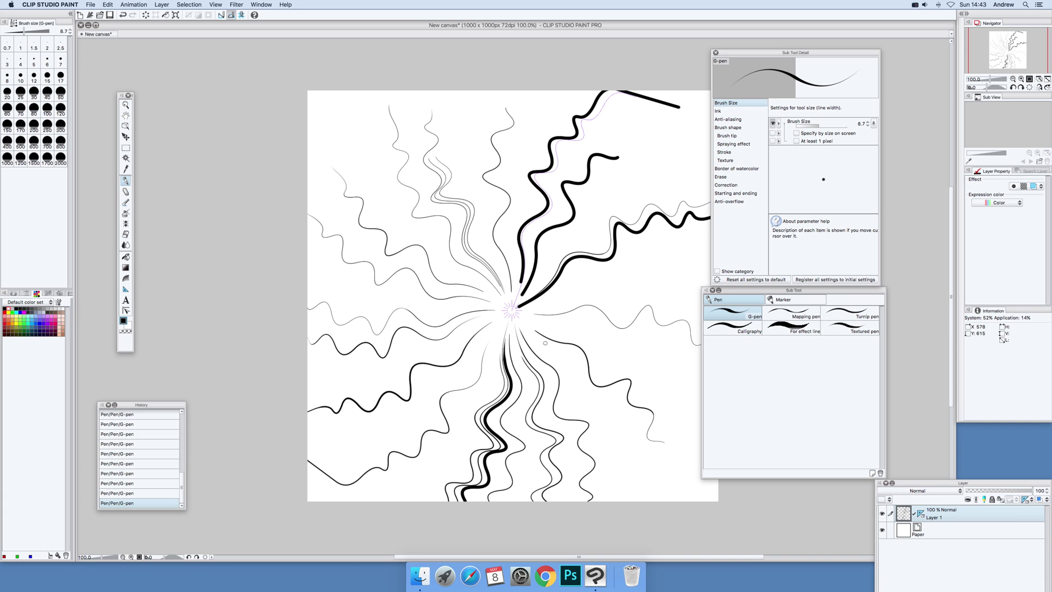
left_click_drag(544, 341, 652, 492)
left_click_drag(525, 302, 710, 176)
left_click_drag(582, 289, 702, 303)
mouse_move(542, 315)
left_mouse_down()
mouse_move(575, 310)
mouse_move(701, 348)
left_mouse_up()
left_click_drag(563, 332, 688, 411)
mouse_move(564, 296)
left_mouse_down()
mouse_move(628, 316)
mouse_move(696, 384)
left_mouse_up()
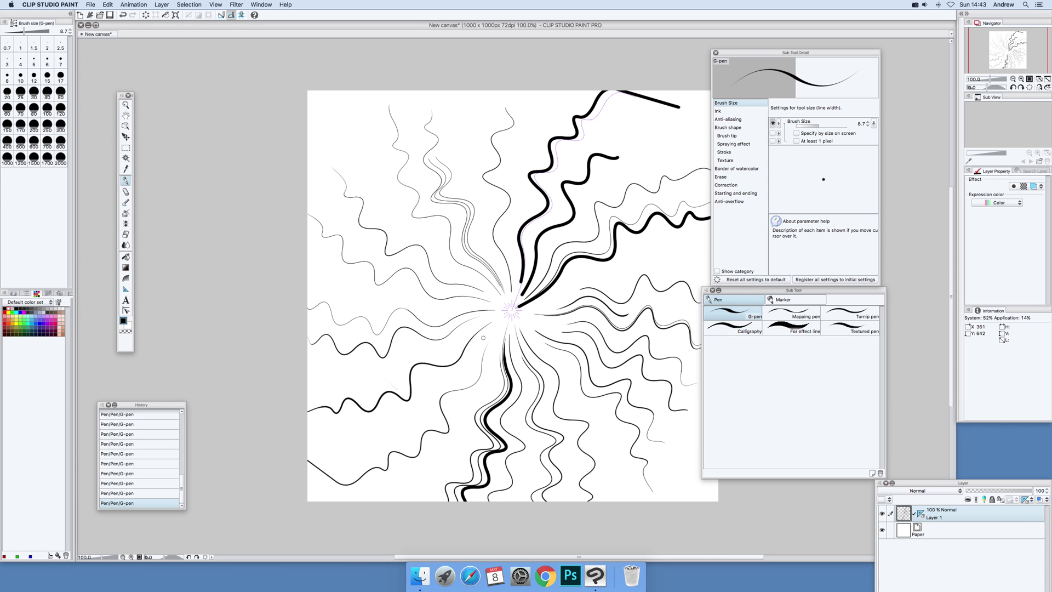
- Add further wavy lines in the gaps of the lower-left, left and upper-left parts of the drawing
mouse_move(483, 337)
left_mouse_down()
mouse_move(408, 421)
mouse_move(308, 458)
left_mouse_up()
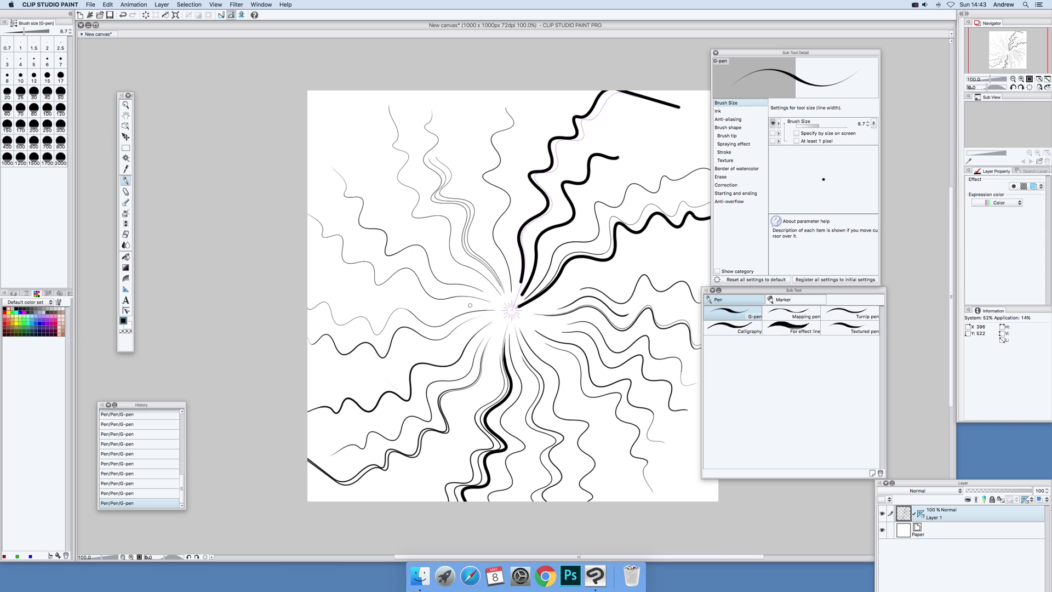
mouse_move(470, 305)
left_mouse_down()
mouse_move(347, 268)
mouse_move(327, 272)
left_mouse_up()
left_click_drag(501, 296, 407, 138)
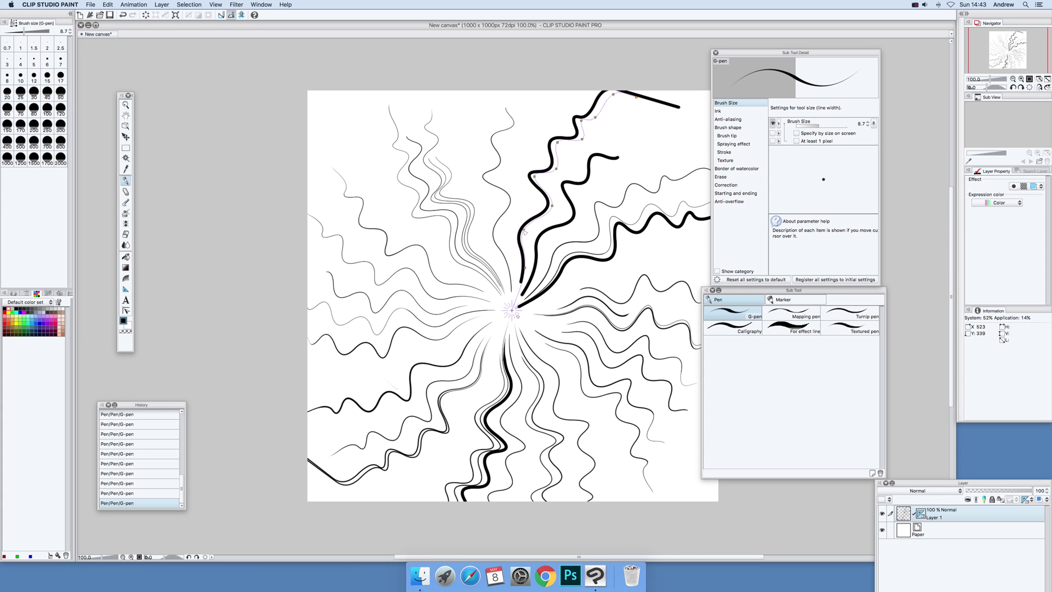
- Shift the focus curve's lower control points to alter its bends, and ink new lines across the upper part of the canvas
left_click_drag(524, 232, 566, 214)
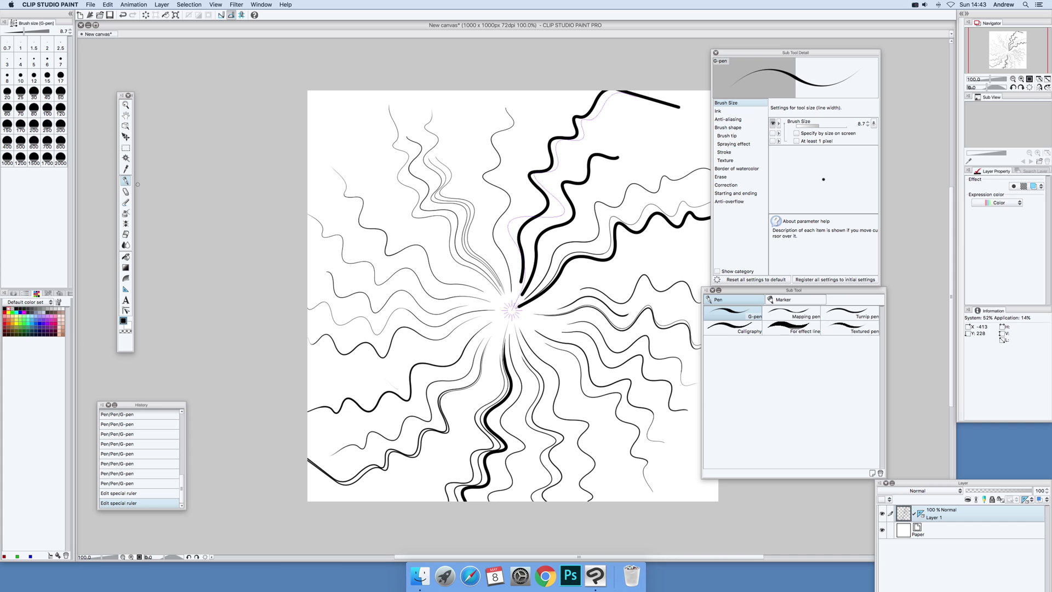
left_click_drag(511, 280, 555, 149)
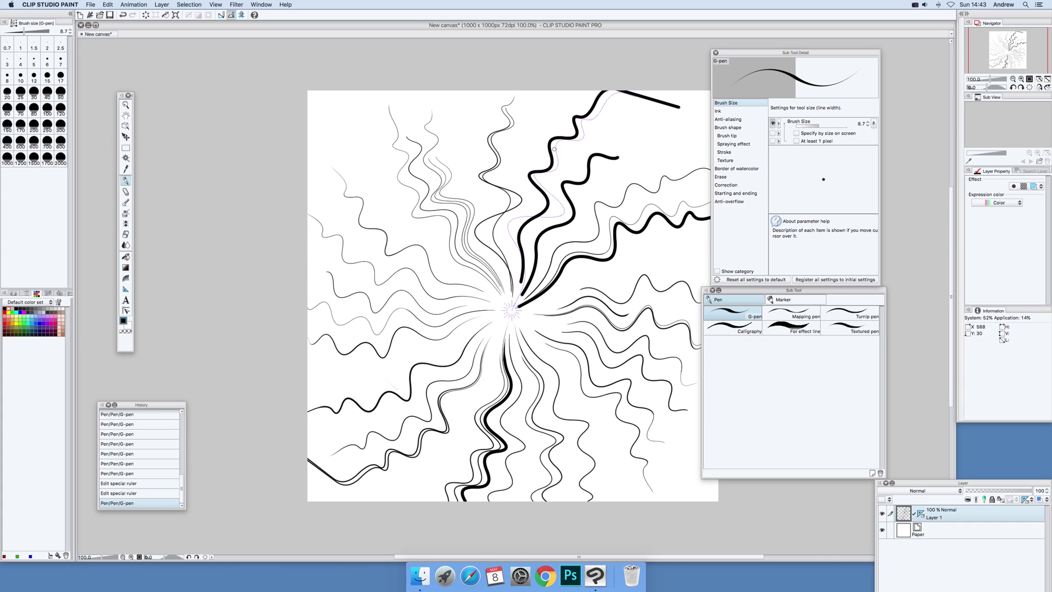
left_click_drag(522, 307, 560, 239)
mouse_move(530, 282)
left_mouse_down()
mouse_move(610, 223)
mouse_move(696, 133)
left_mouse_up()
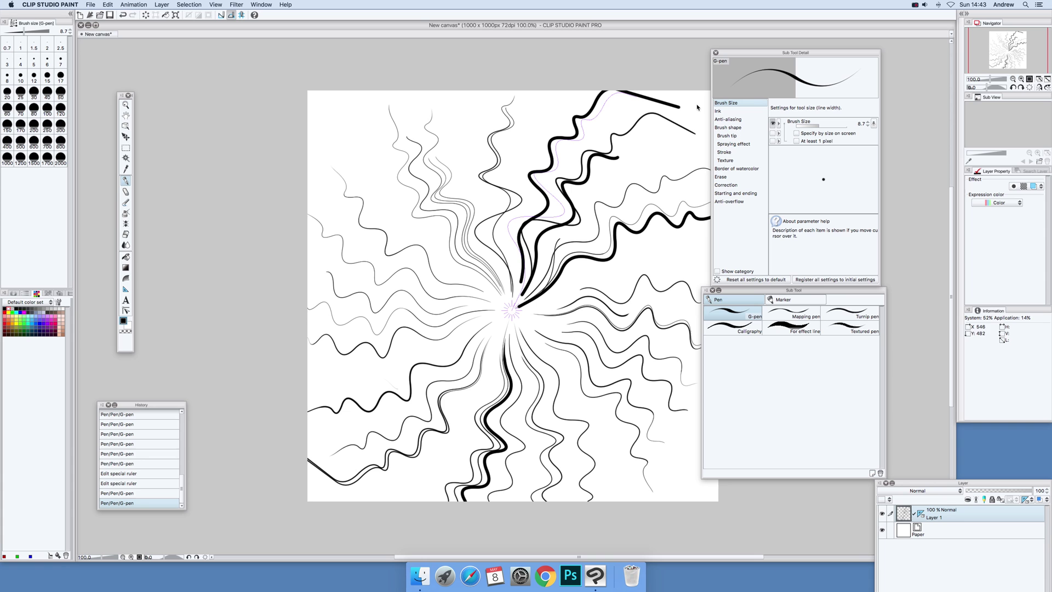
- Draw wavy G-pen lines with the altered curve over the bottom and lower-right parts, crossing the existing lines
mouse_move(492, 300)
left_mouse_down()
mouse_move(567, 243)
mouse_move(513, 311)
mouse_move(647, 435)
left_mouse_up()
mouse_move(529, 333)
left_mouse_down()
mouse_move(642, 468)
mouse_move(524, 351)
mouse_move(592, 519)
mouse_move(510, 400)
mouse_move(532, 484)
left_mouse_up()
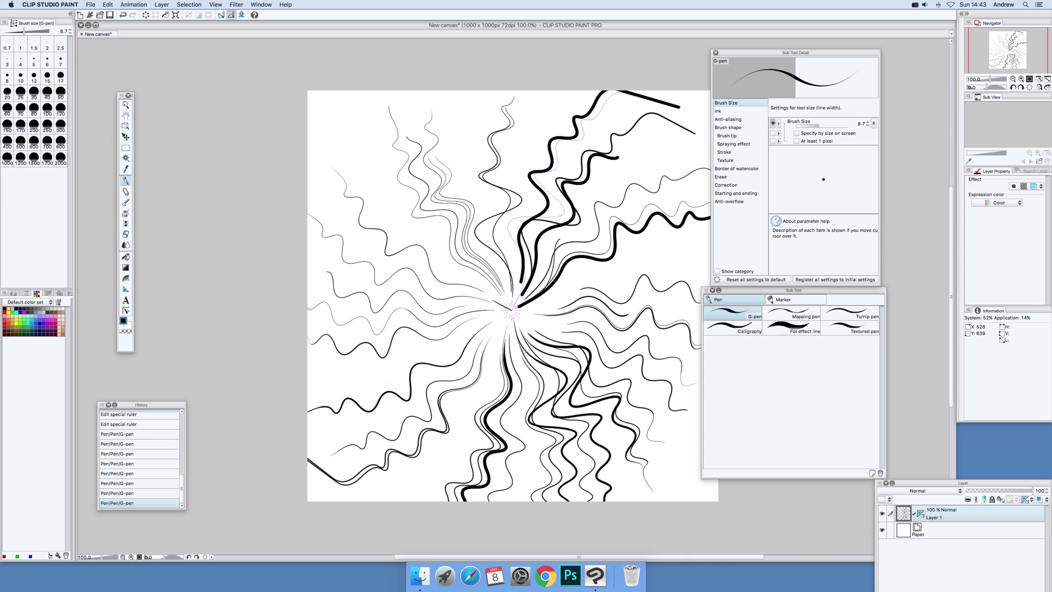
left_click_drag(519, 308, 685, 496)
mouse_move(518, 359)
left_mouse_down()
mouse_move(502, 420)
mouse_move(530, 487)
left_mouse_up()
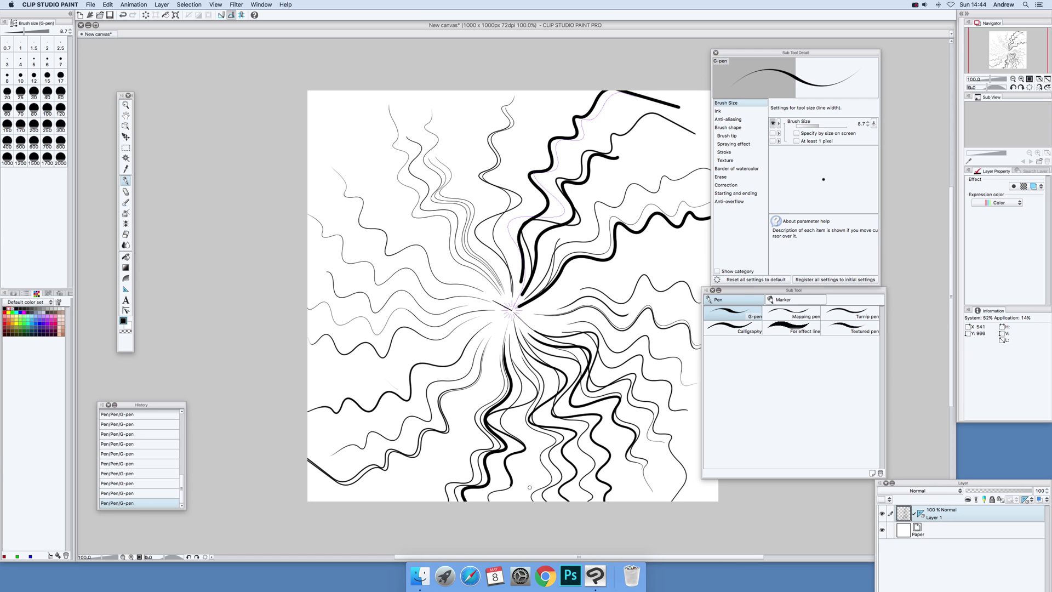
- Continue adding thick and thin wavy lines around the focal point, from the lower left through the left side to the top
left_click_drag(490, 361, 399, 487)
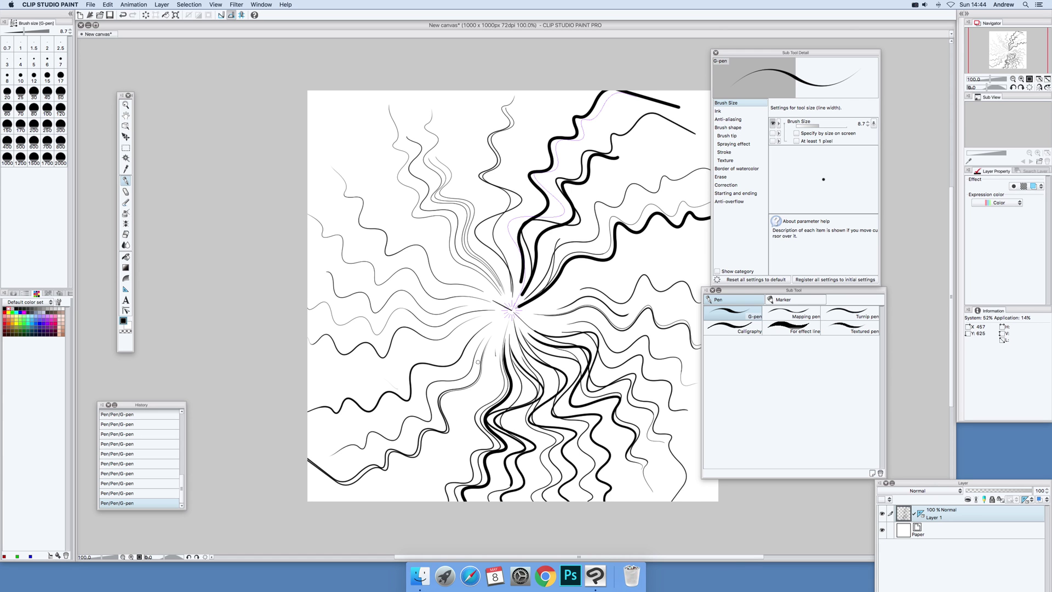
left_click_drag(480, 364, 427, 482)
left_click_drag(487, 315, 314, 351)
mouse_move(467, 298)
left_mouse_down()
mouse_move(378, 292)
mouse_move(344, 259)
left_mouse_up()
mouse_move(450, 270)
left_mouse_down()
mouse_move(437, 266)
mouse_move(386, 113)
mouse_move(429, 263)
mouse_move(360, 134)
mouse_move(460, 218)
mouse_move(403, 93)
left_mouse_up()
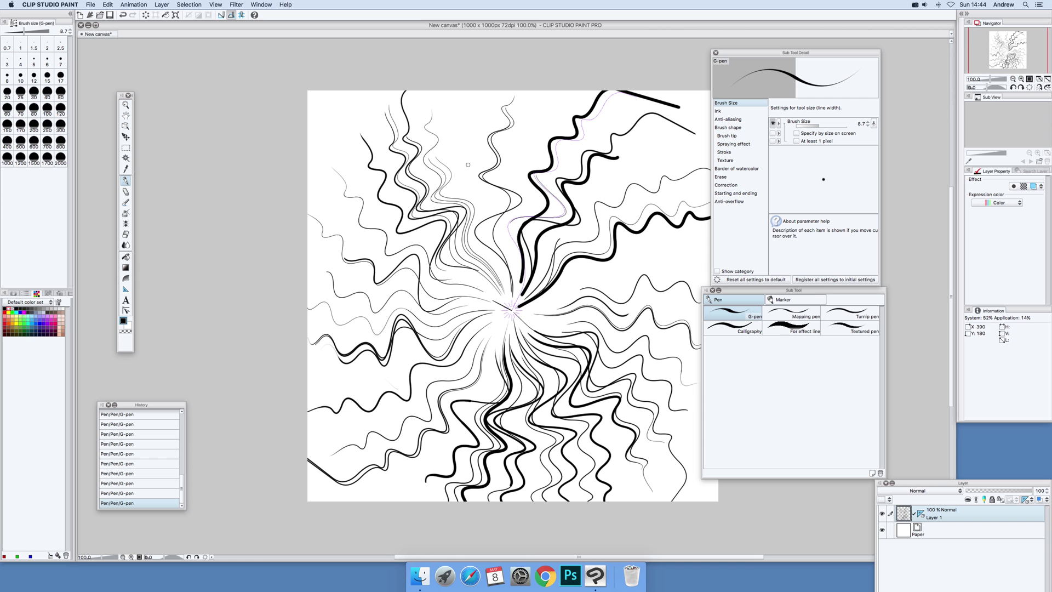
left_click_drag(505, 270, 476, 112)
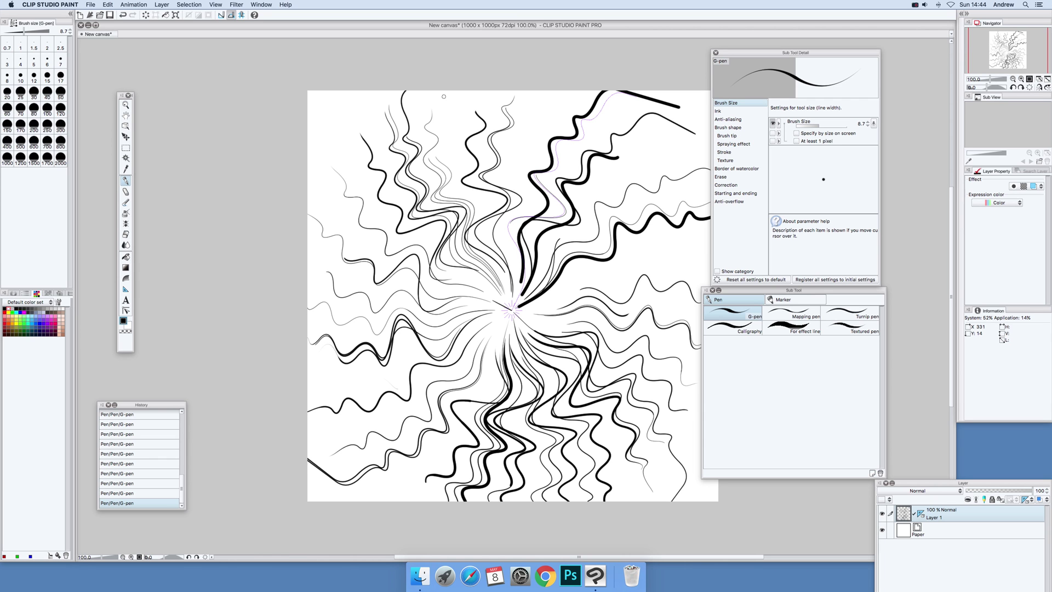